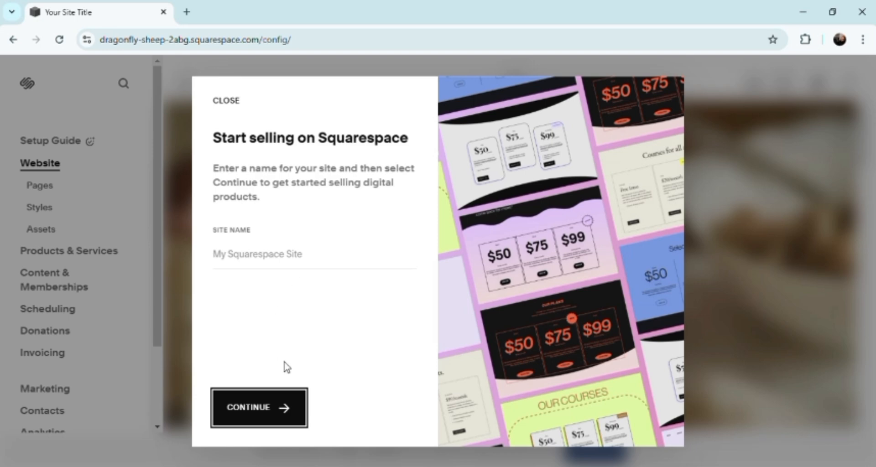
Step: Name the site "my ecommerce square" and select designing the site as the first thing to do
{"action": "left_click", "coordinate": [259, 407]}
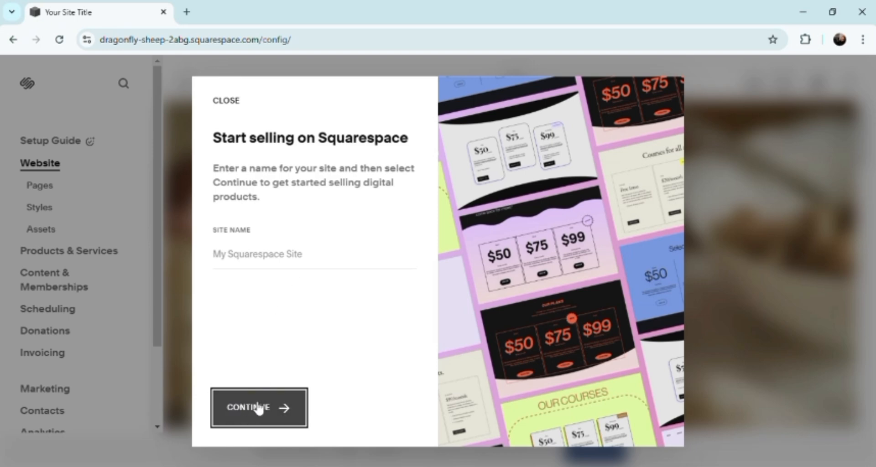
{"action": "left_click", "coordinate": [258, 266]}
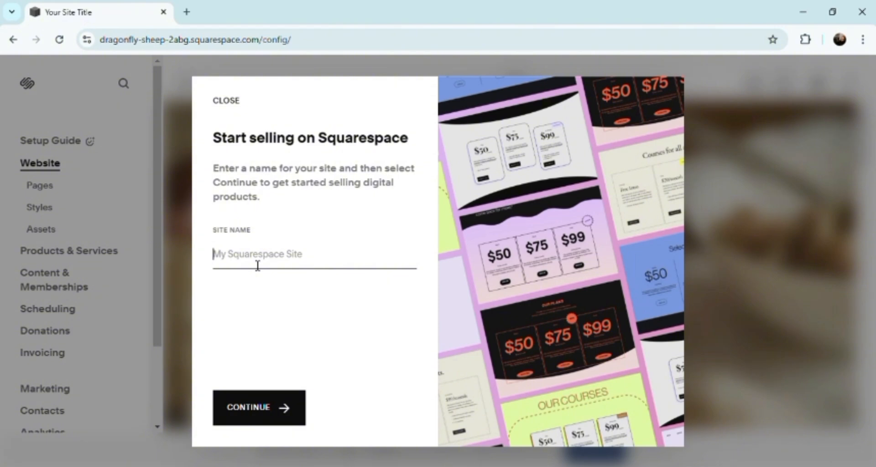
{"action": "type", "text": "my"}
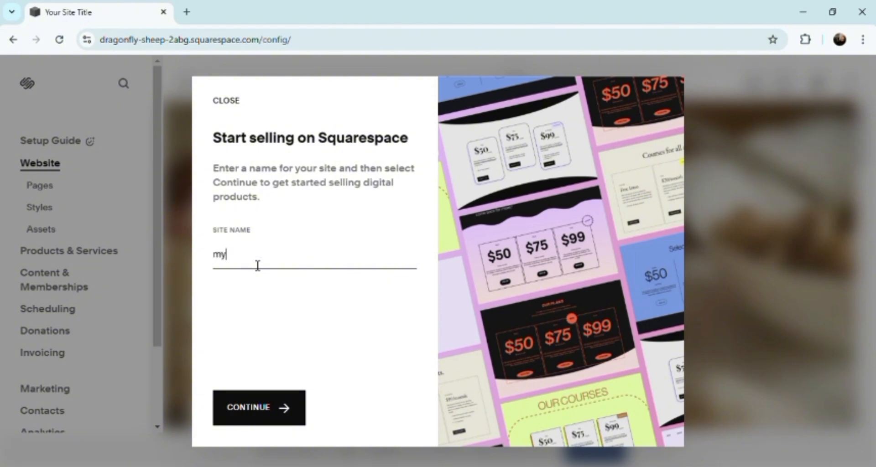
{"action": "type", "text": " ecommerce square"}
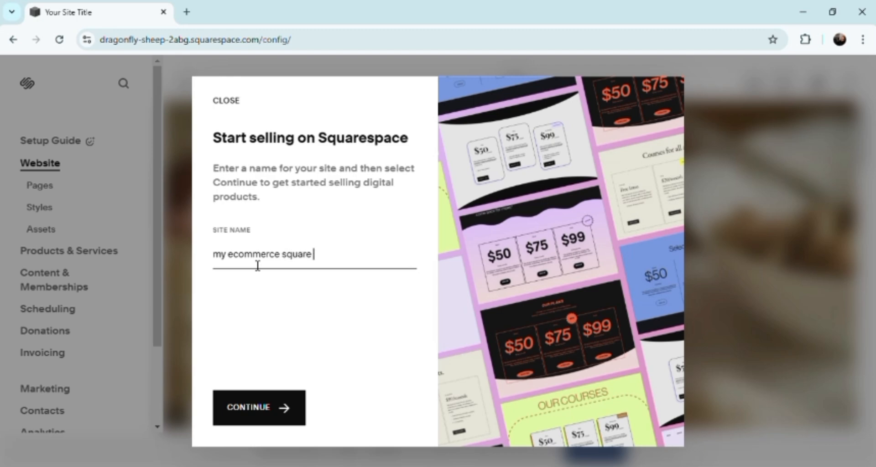
{"action": "left_click", "coordinate": [278, 423]}
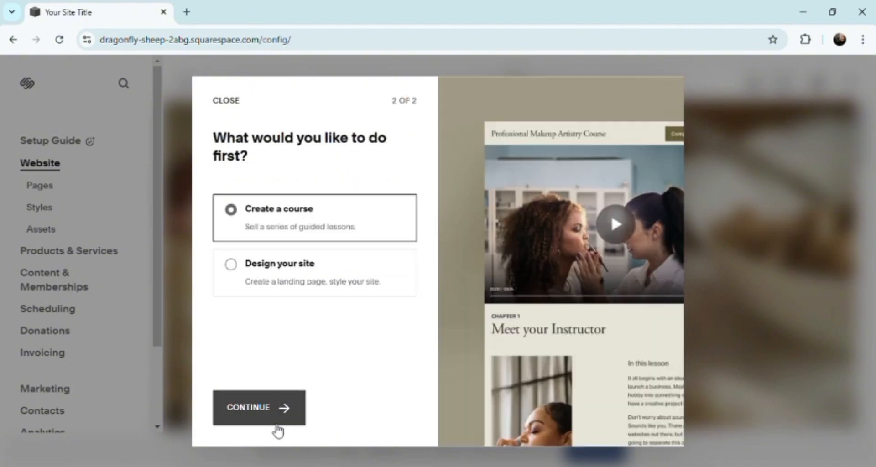
{"action": "left_click", "coordinate": [232, 266]}
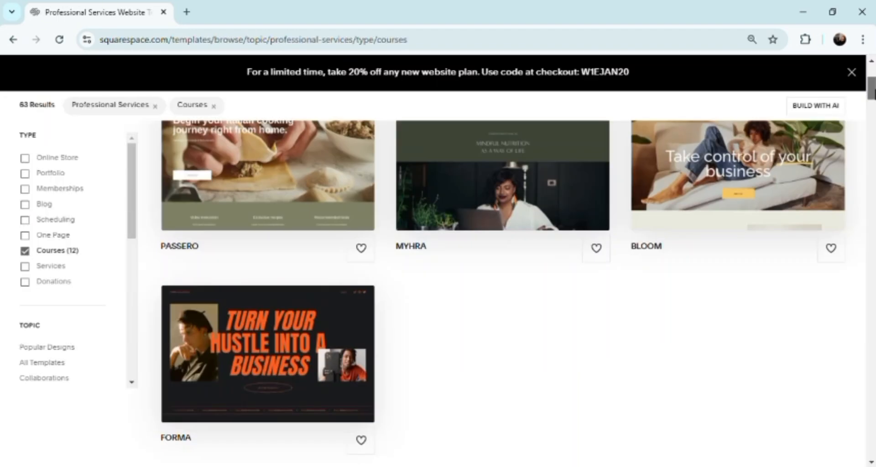
Step: Browse the Professional Services course templates and open the Passero template
{"action": "scroll", "coordinate": [502, 273], "scroll_direction": "up", "scroll_amount": 3}
{"action": "scroll", "coordinate": [502, 274], "scroll_direction": "down", "scroll_amount": 2}
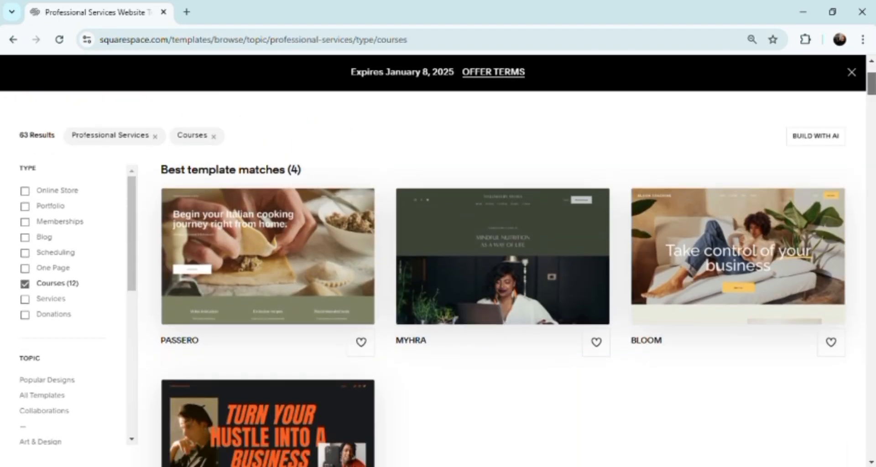
{"action": "scroll", "coordinate": [245, 226], "scroll_direction": "down", "scroll_amount": 1}
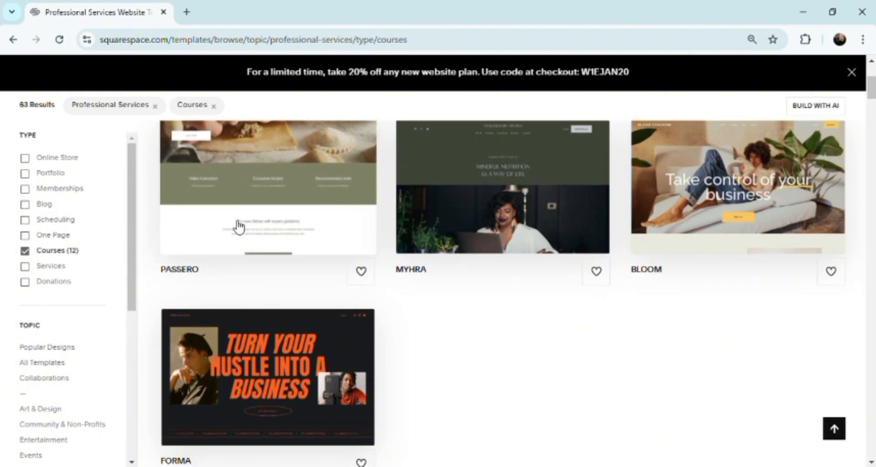
{"action": "left_click", "coordinate": [236, 227]}
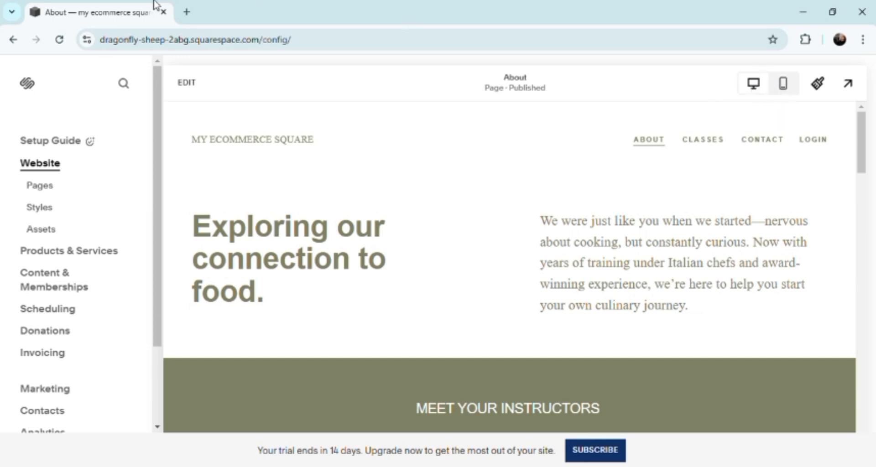
Step: Open the About page for editing and delete the whole heading "Exploring our connection to food."
{"action": "left_click", "coordinate": [194, 86]}
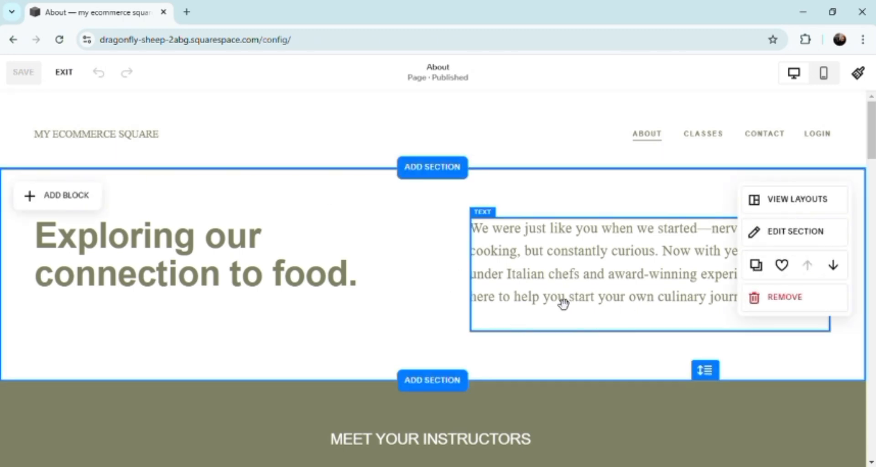
{"action": "left_click", "coordinate": [231, 274]}
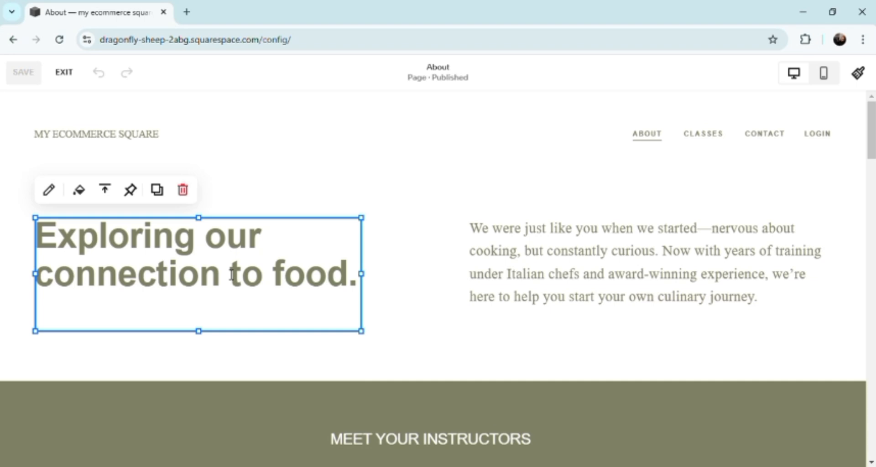
{"action": "left_click", "coordinate": [310, 291]}
{"action": "left_click", "coordinate": [365, 286]}
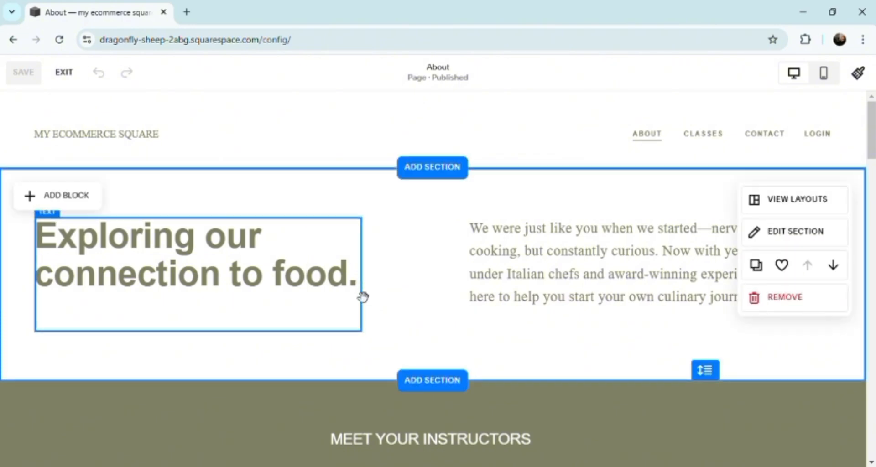
{"action": "left_click", "coordinate": [362, 296]}
{"action": "left_click", "coordinate": [362, 297]}
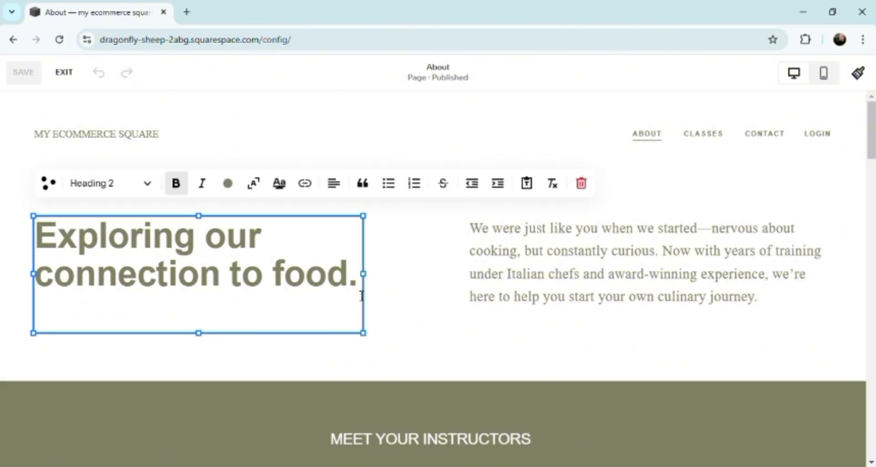
{"action": "key", "text": "BackSpace"}
{"action": "key", "text": "BackSpace"}
{"action": "key", "text": "BackSpace"}
{"action": "key", "text": "BackSpace"}
{"action": "key", "text": "BackSpace"}
{"action": "key", "text": "BackSpace"}
{"action": "key", "text": "BackSpace"}
{"action": "key", "text": "BackSpace"}
{"action": "key", "text": "BackSpace"}
{"action": "key", "text": "BackSpace"}
{"action": "key", "text": "BackSpace"}
{"action": "key", "text": "BackSpace"}
{"action": "key", "text": "BackSpace"}
{"action": "key", "text": "BackSpace"}
{"action": "key", "text": "BackSpace"}
{"action": "key", "text": "BackSpace"}
{"action": "key", "text": "BackSpace"}
{"action": "key", "text": "BackSpace"}
{"action": "key", "text": "BackSpace"}
{"action": "key", "text": "BackSpace"}
{"action": "key", "text": "BackSpace"}
{"action": "key", "text": "BackSpace"}
{"action": "key", "text": "BackSpace"}
{"action": "key", "text": "BackSpace"}
{"action": "key", "text": "BackSpace"}
{"action": "key", "text": "BackSpace"}
{"action": "key", "text": "BackSpace"}
{"action": "key", "text": "BackSpace"}
{"action": "key", "text": "BackSpace"}
{"action": "key", "text": "BackSpace"}
{"action": "key", "text": "BackSpace"}
{"action": "key", "text": "BackSpace"}
{"action": "key", "text": "BackSpace"}
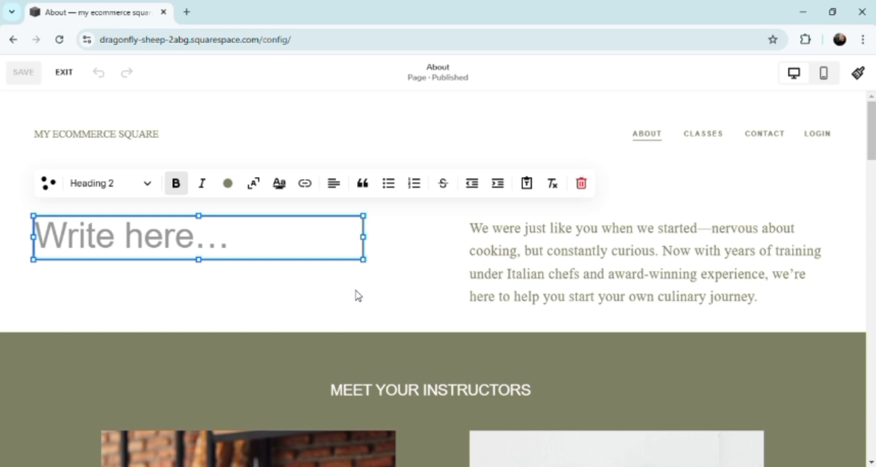
{"action": "key", "text": "BackSpace"}
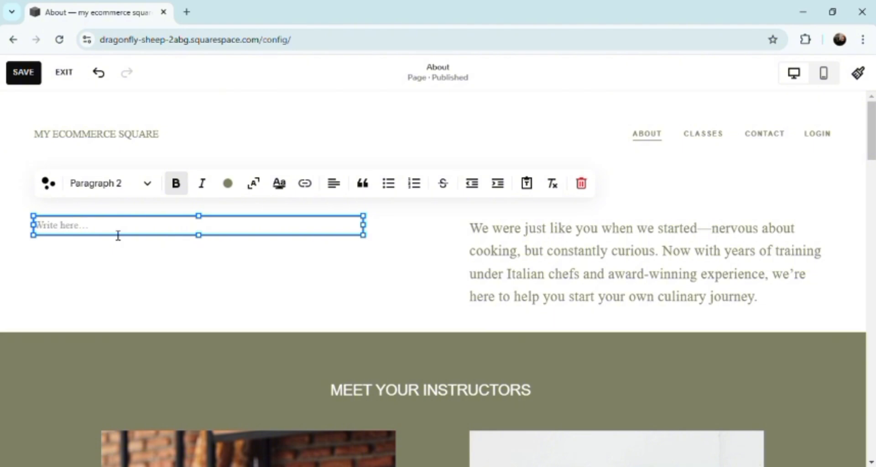
Step: Write "FOOD TRIP HUB EXPLORE OUR MULTI CULTURAL" in the emptied heading text block
{"action": "type", "text": "FOOD "}
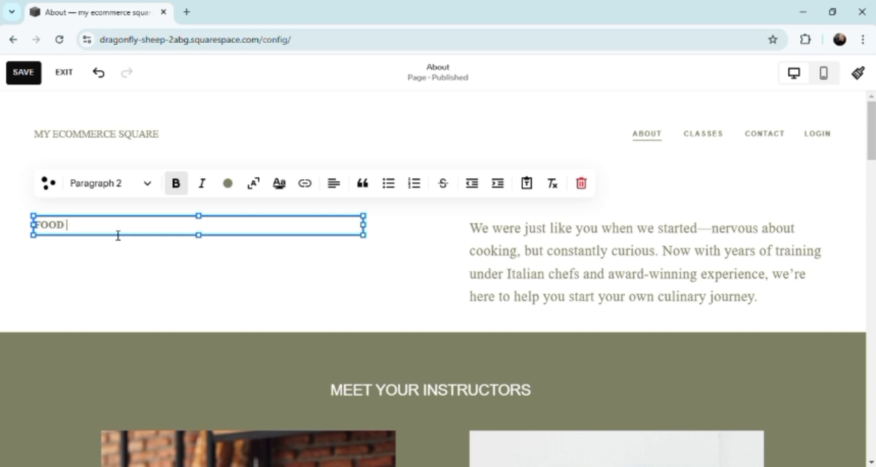
{"action": "type", "text": "VBLO"}
{"action": "key", "text": "BackSpace"}
{"action": "key", "text": "BackSpace"}
{"action": "type", "text": "TRIP HUB "}
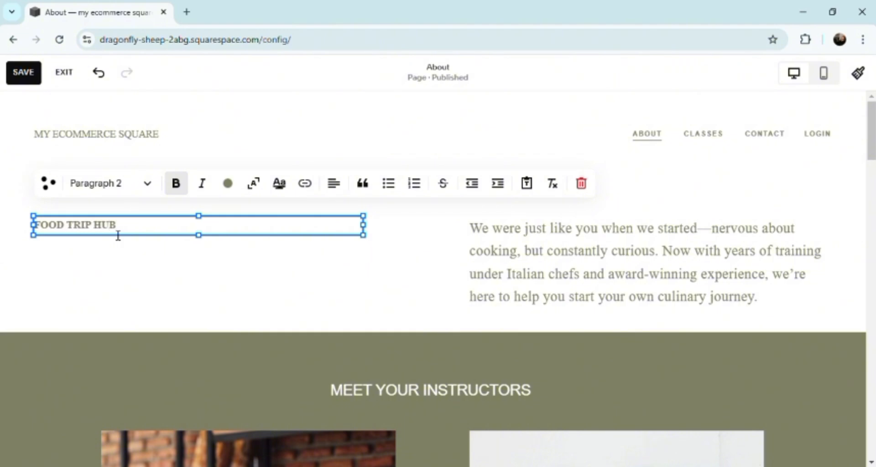
{"action": "type", "text": "EXPLORE"}
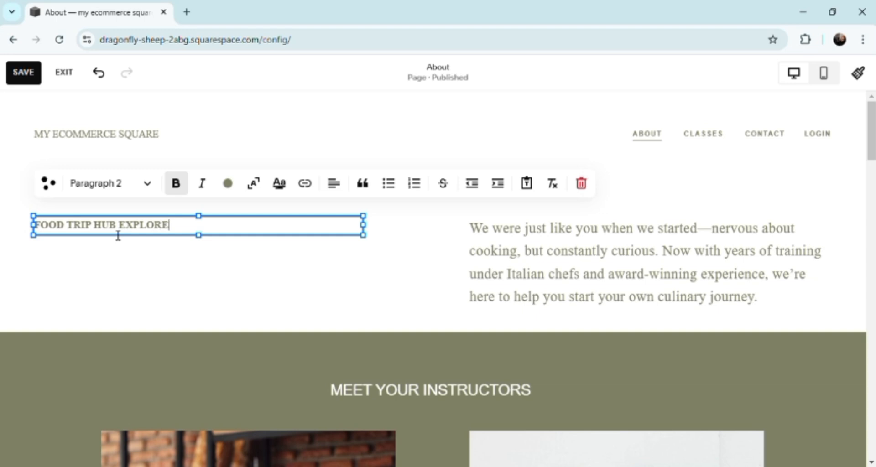
{"action": "type", "text": " OUR MULTI "}
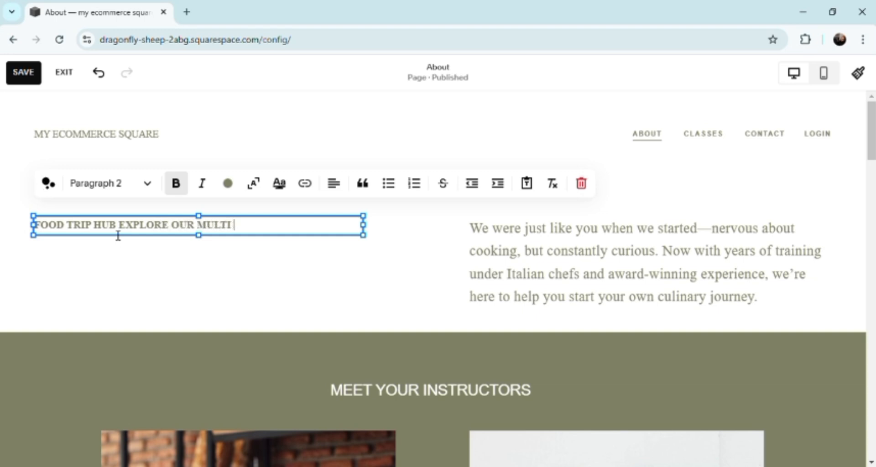
{"action": "type", "text": "CULTURA"}
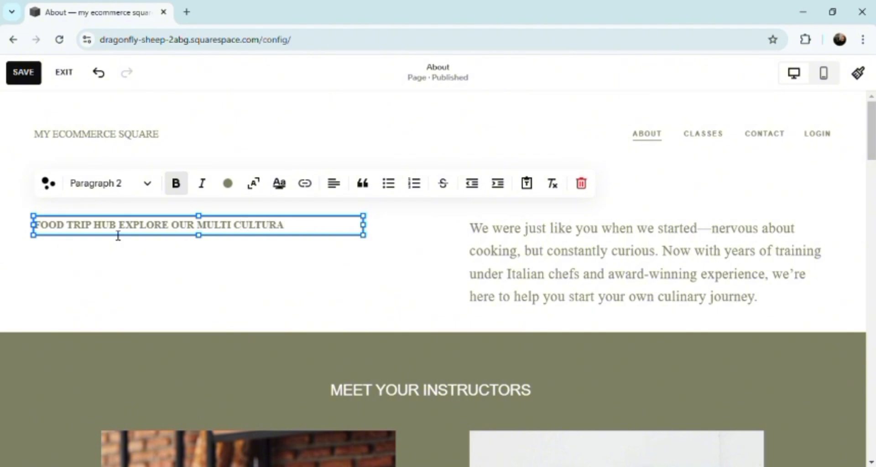
{"action": "type", "text": "L"}
Step: Add a second line reading "QUISINE" to the heading block and scale that line to the block's full width
{"action": "key", "text": "Return"}
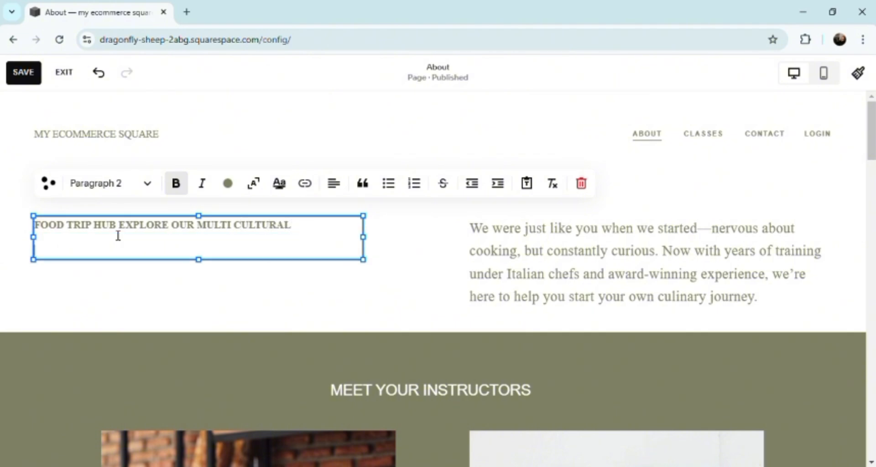
{"action": "type", "text": "QUIXINE"}
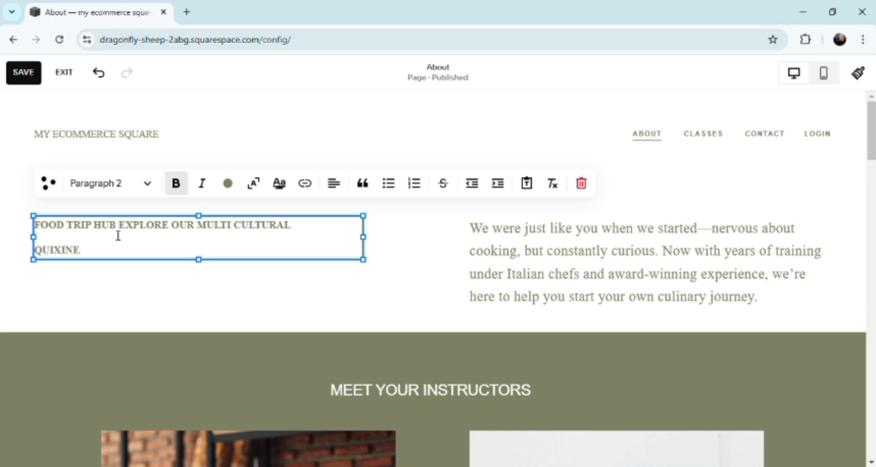
{"action": "key", "text": "BackSpace"}
{"action": "key", "text": "BackSpace"}
{"action": "key", "text": "BackSpace"}
{"action": "key", "text": "BackSpace"}
{"action": "type", "text": "SINE"}
{"action": "left_click", "coordinate": [251, 188]}
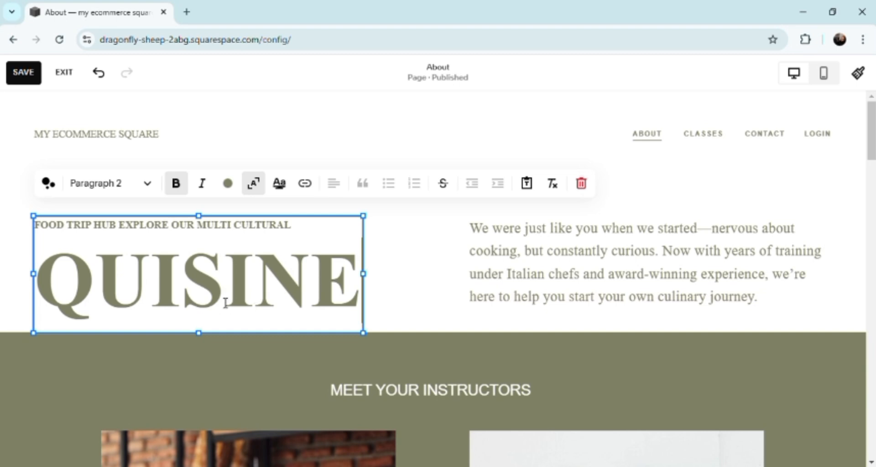
{"action": "left_click", "coordinate": [546, 248]}
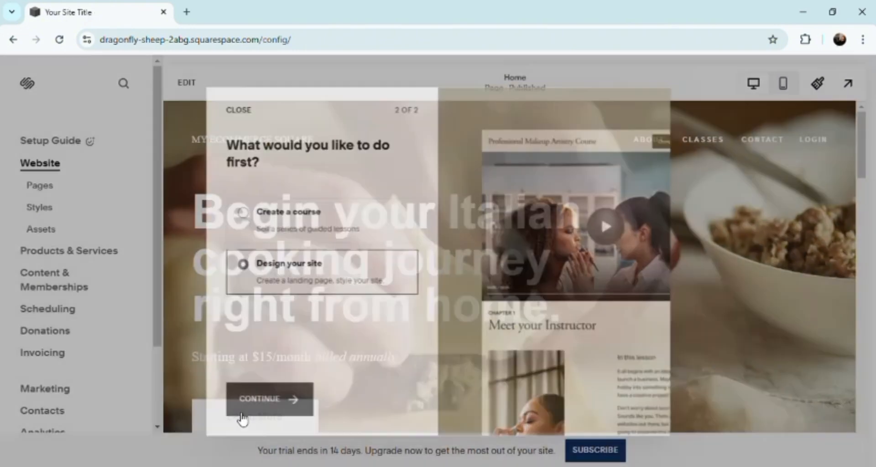
Step: Continue with designing the site first, look over the home page and open the About page from the site navigation
{"action": "left_click", "coordinate": [240, 413]}
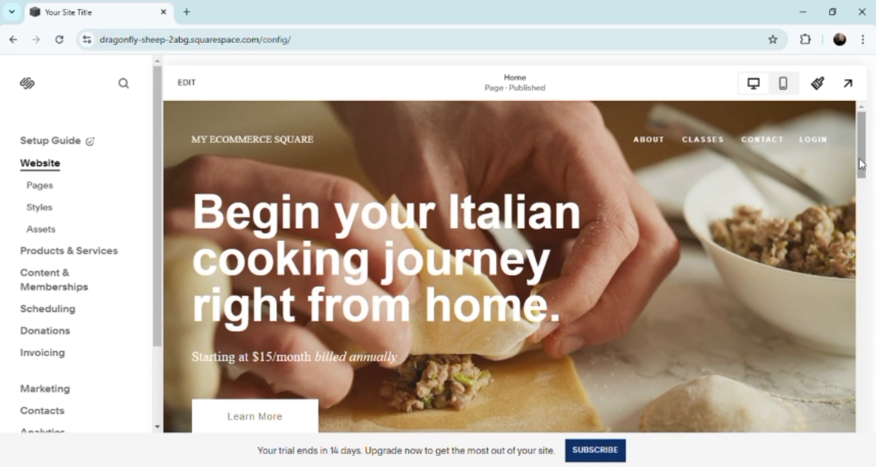
{"action": "left_click_drag", "start_coordinate": [861, 164], "coordinate": [866, 209]}
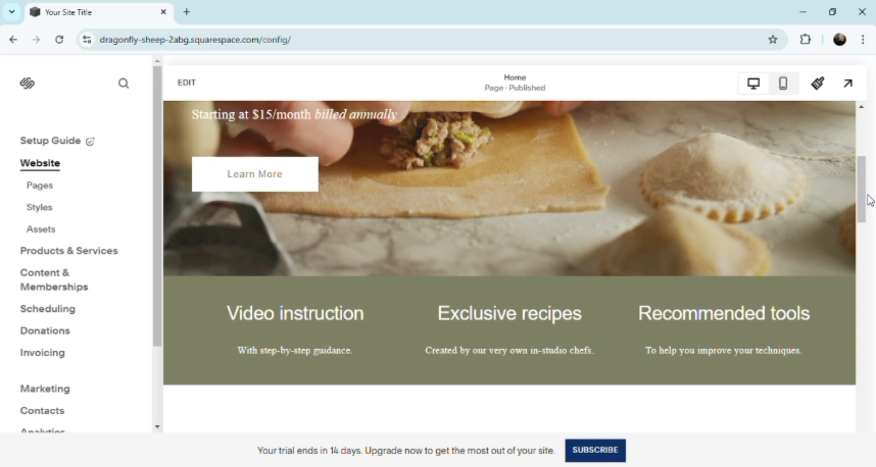
{"action": "left_click_drag", "start_coordinate": [863, 200], "coordinate": [865, 153]}
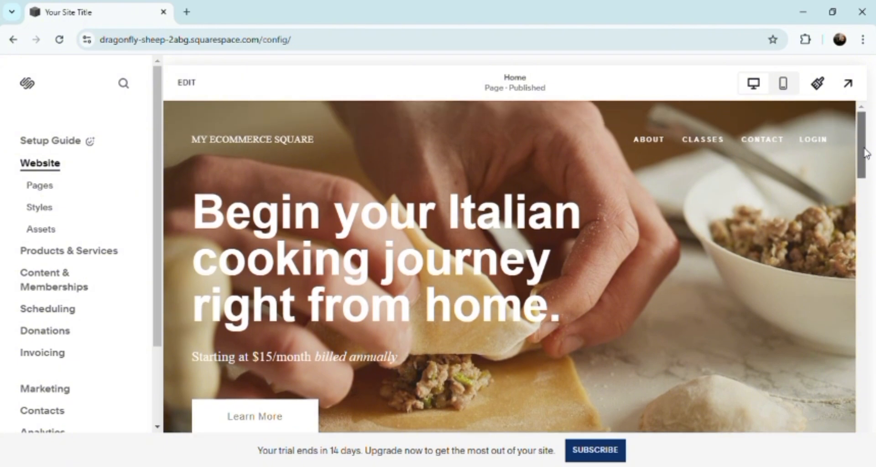
{"action": "left_click", "coordinate": [651, 145]}
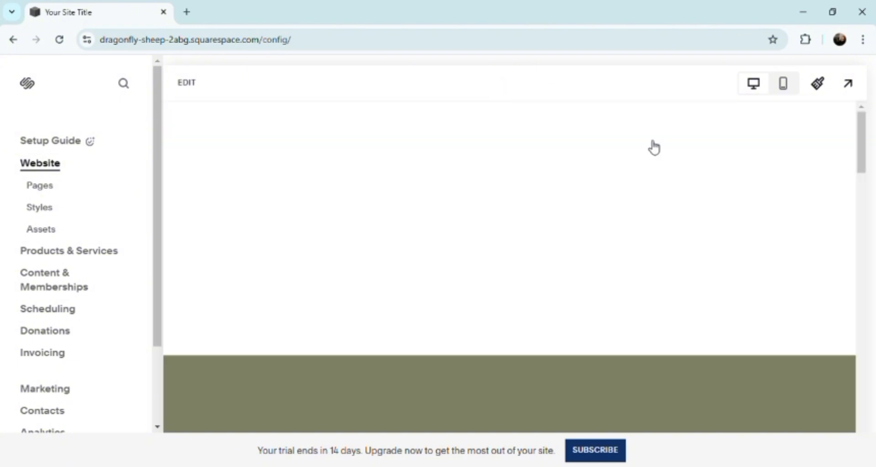
Step: Review the About page from the instructor photos and testimonial quote to the four course levels, selecting the first instructor photo and the quote
{"action": "left_click_drag", "start_coordinate": [871, 158], "coordinate": [870, 190]}
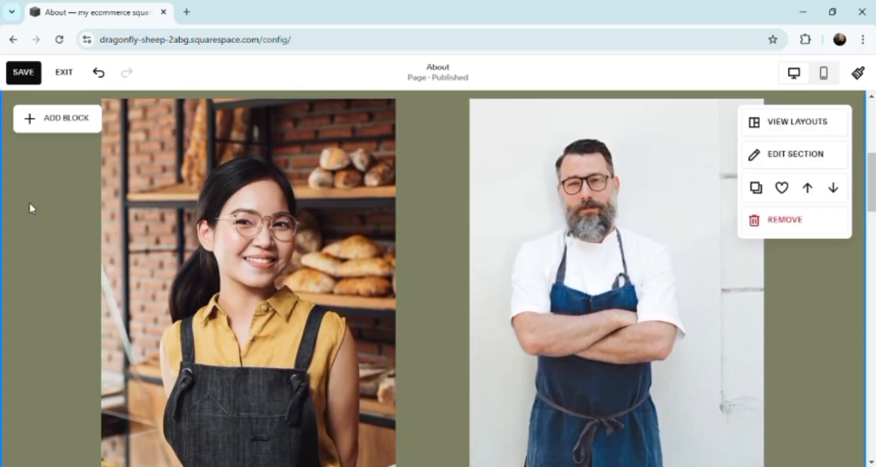
{"action": "left_click", "coordinate": [259, 226]}
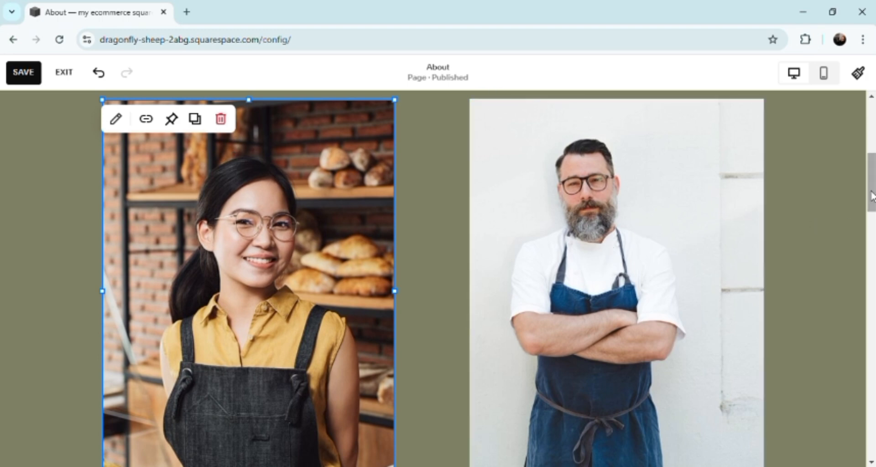
{"action": "left_click_drag", "start_coordinate": [871, 197], "coordinate": [872, 251]}
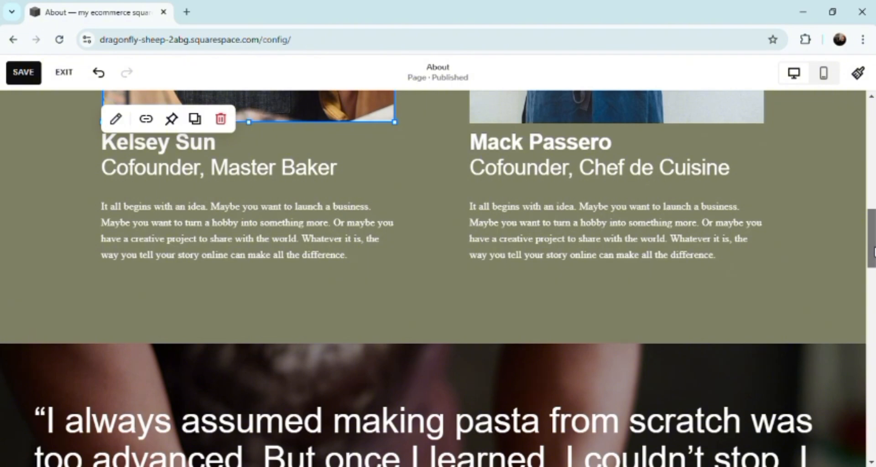
{"action": "left_click_drag", "start_coordinate": [873, 252], "coordinate": [874, 282]}
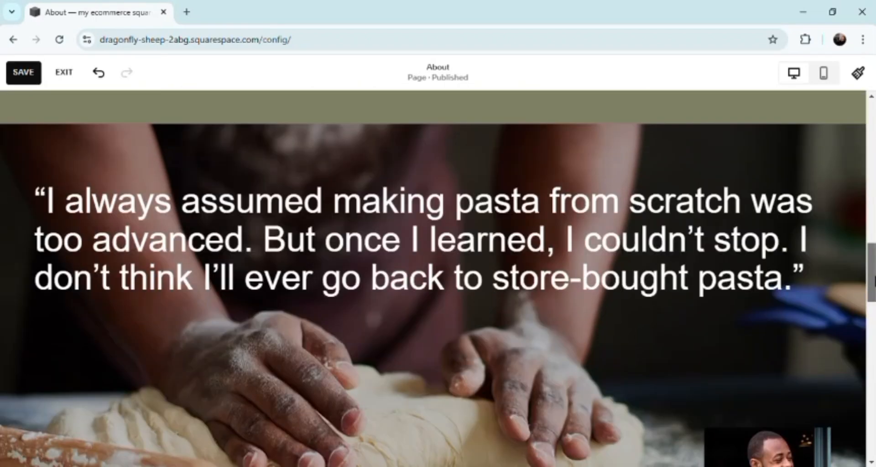
{"action": "mouse_move", "coordinate": [665, 231]}
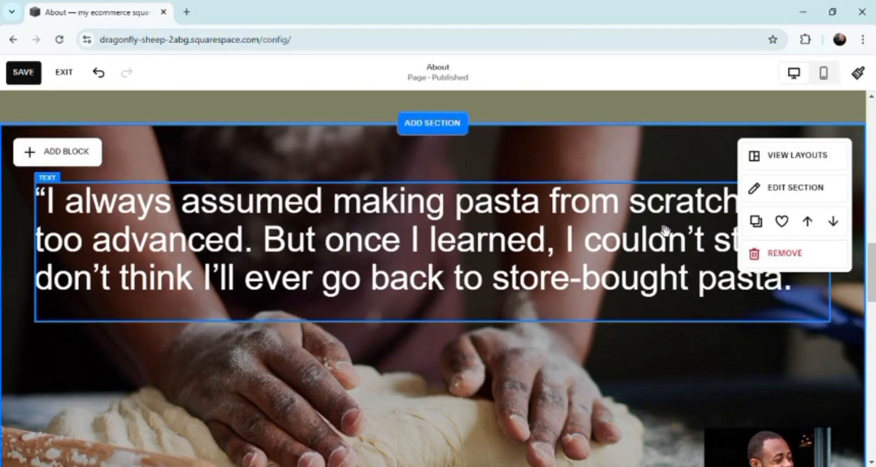
{"action": "left_click", "coordinate": [598, 281]}
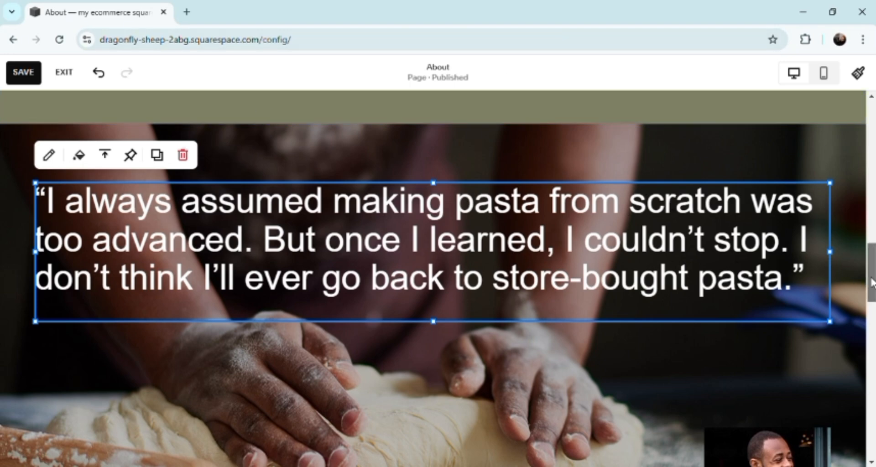
{"action": "left_click_drag", "start_coordinate": [871, 284], "coordinate": [872, 385]}
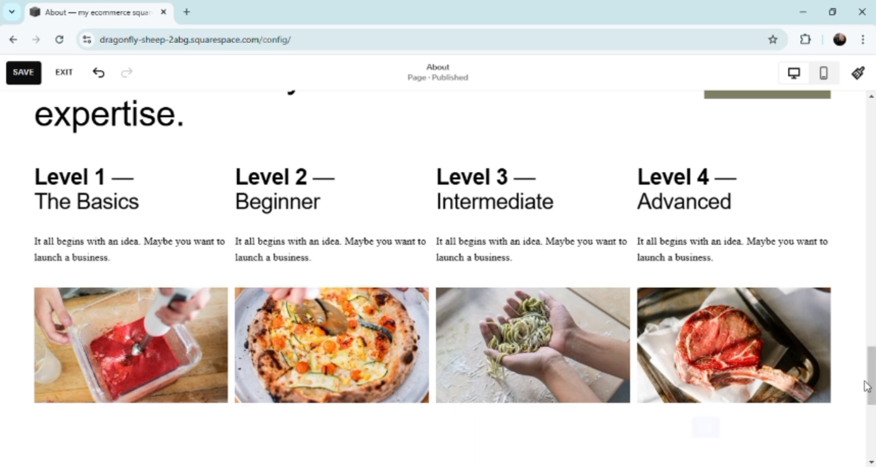
Step: Replace the "Get Started" button's text with "CLICK HERE!" in the call-to-action section and save the page
{"action": "left_click_drag", "start_coordinate": [872, 392], "coordinate": [872, 434]}
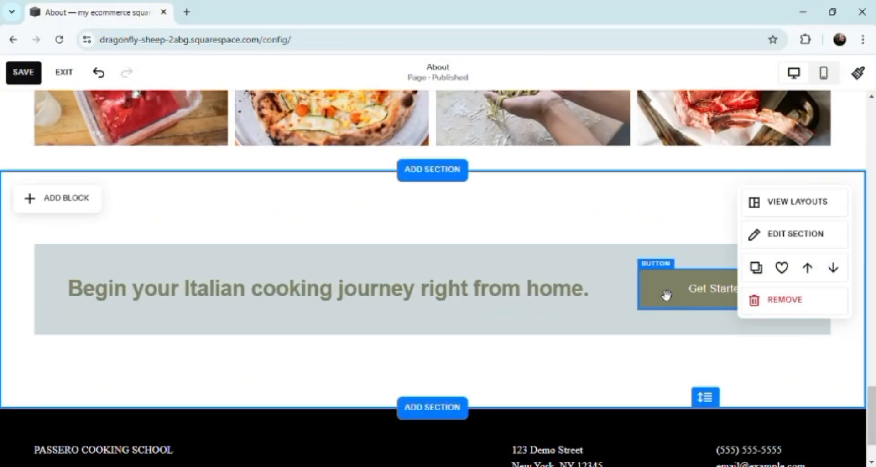
{"action": "mouse_move", "coordinate": [655, 309]}
{"action": "left_mouse_down"}
{"action": "mouse_move", "coordinate": [634, 281]}
{"action": "mouse_move", "coordinate": [663, 226]}
{"action": "mouse_move", "coordinate": [648, 301]}
{"action": "left_mouse_up"}
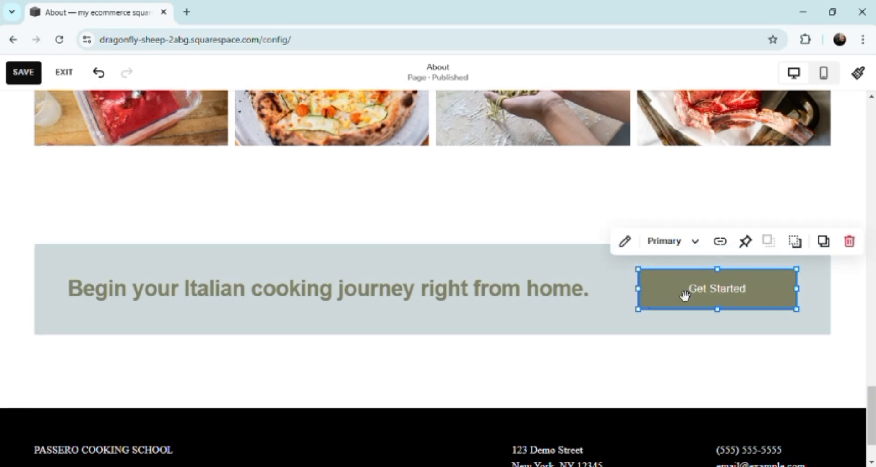
{"action": "double_click", "coordinate": [743, 303]}
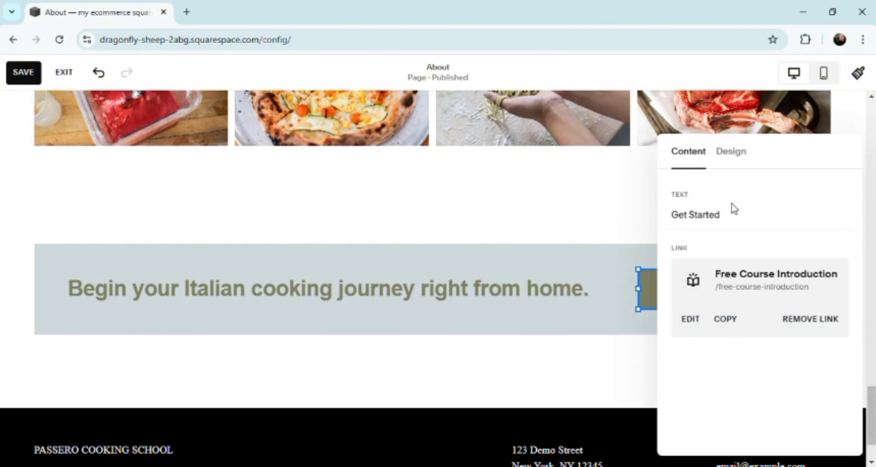
{"action": "left_click", "coordinate": [735, 222]}
{"action": "key", "text": "BackSpace"}
{"action": "key", "text": "BackSpace"}
{"action": "key", "text": "BackSpace"}
{"action": "key", "text": "BackSpace"}
{"action": "key", "text": "BackSpace"}
{"action": "key", "text": "BackSpace"}
{"action": "key", "text": "BackSpace"}
{"action": "key", "text": "BackSpace"}
{"action": "key", "text": "BackSpace"}
{"action": "key", "text": "BackSpace"}
{"action": "key", "text": "BackSpace"}
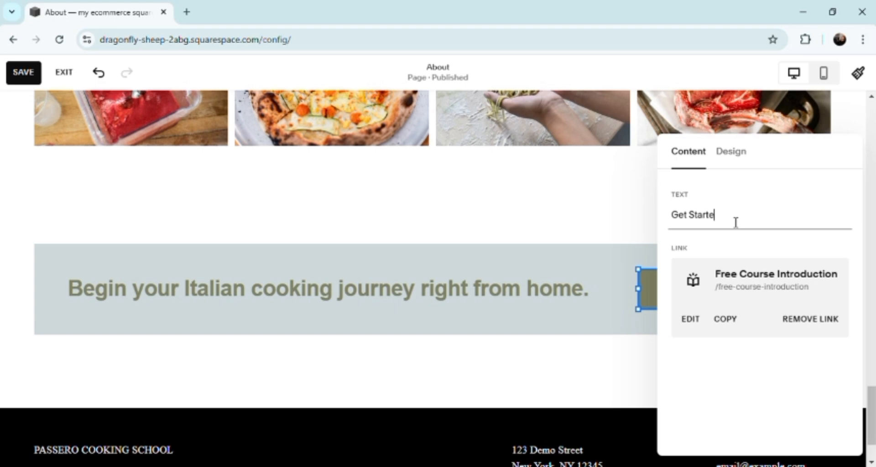
{"action": "type", "text": "CL"}
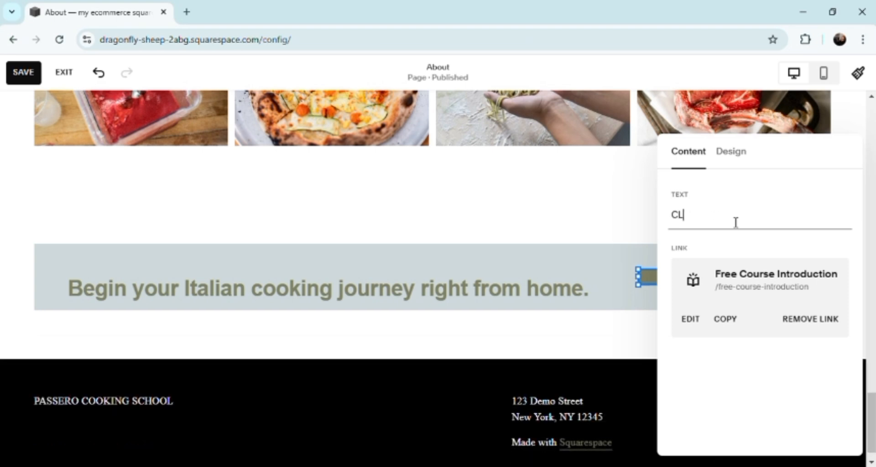
{"action": "type", "text": "ICK HERE!"}
{"action": "left_click", "coordinate": [645, 190]}
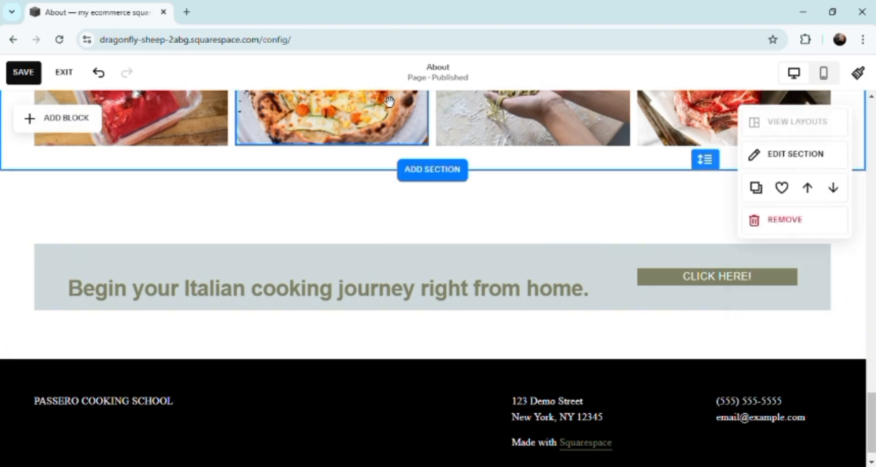
{"action": "left_click", "coordinate": [23, 73]}
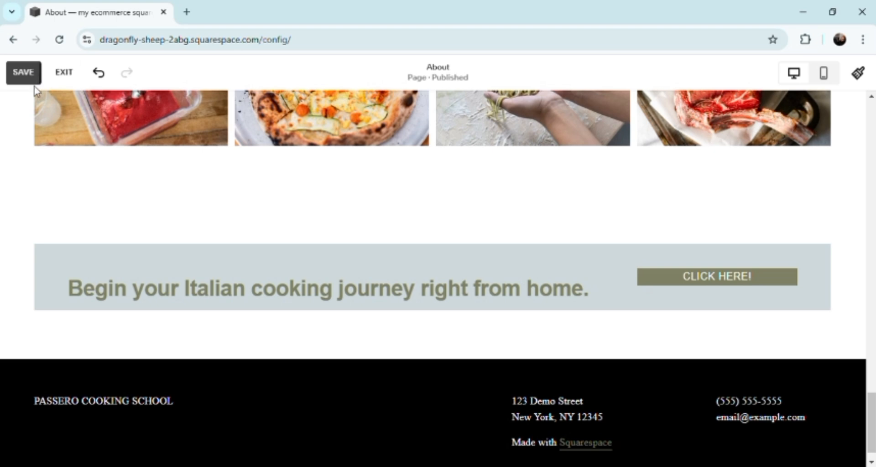
Step: Delete the "Begin your Italian cooking journey right from home." text block from the call-to-action banner
{"action": "left_click", "coordinate": [178, 292]}
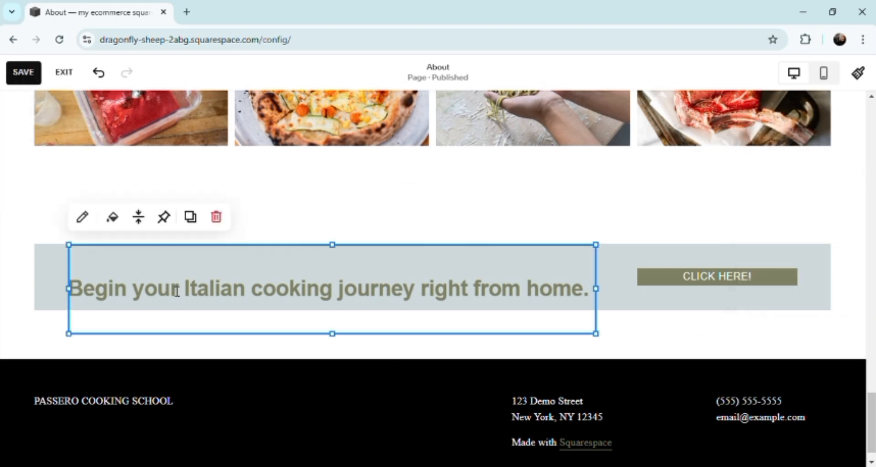
{"action": "left_click", "coordinate": [594, 305]}
{"action": "left_click", "coordinate": [596, 306]}
{"action": "left_click", "coordinate": [594, 305]}
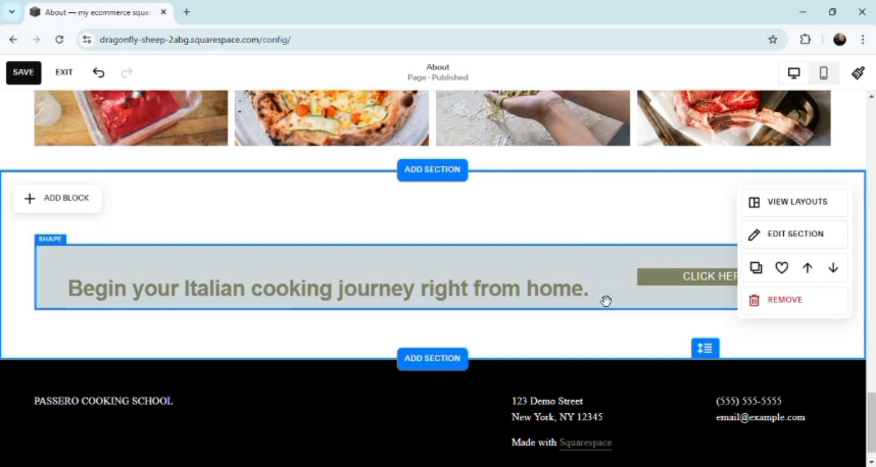
{"action": "left_click", "coordinate": [578, 297]}
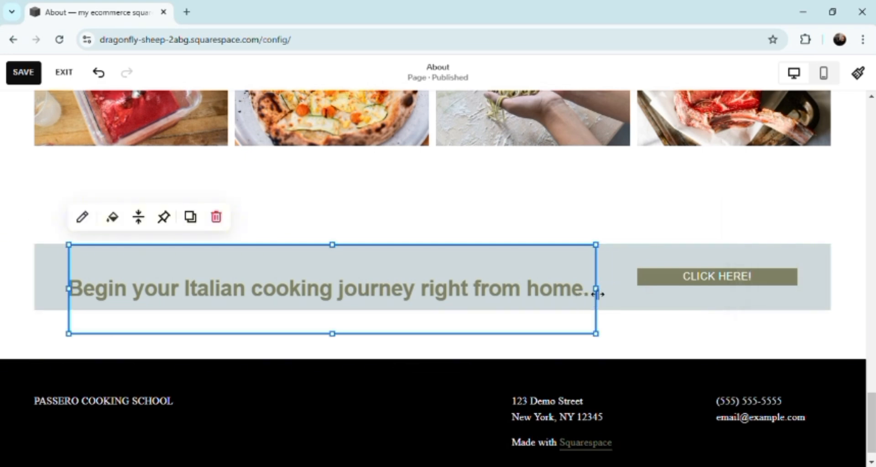
{"action": "key", "text": "Delete"}
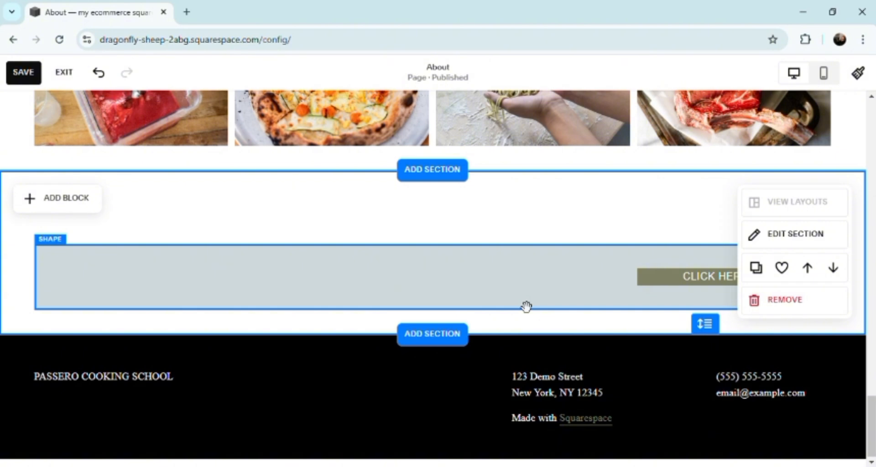
Step: Look over the design settings of the rectangular shape behind the "CLICK HERE!" button without changing them
{"action": "left_click", "coordinate": [376, 283]}
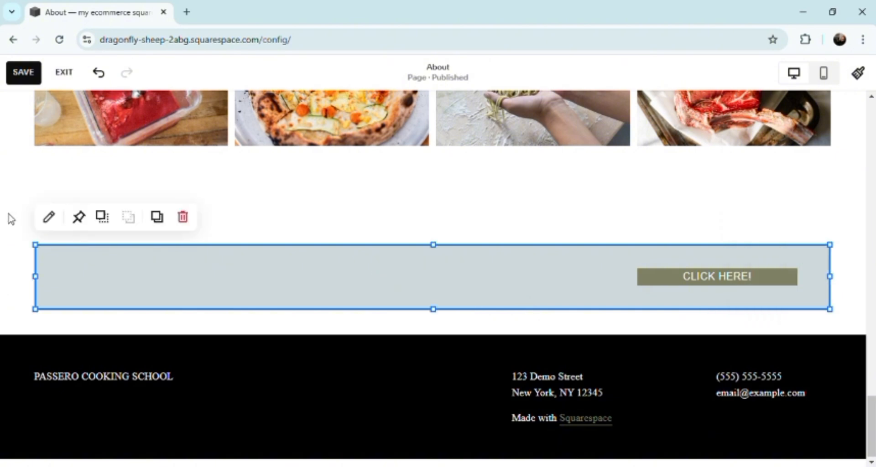
{"action": "left_click", "coordinate": [54, 229]}
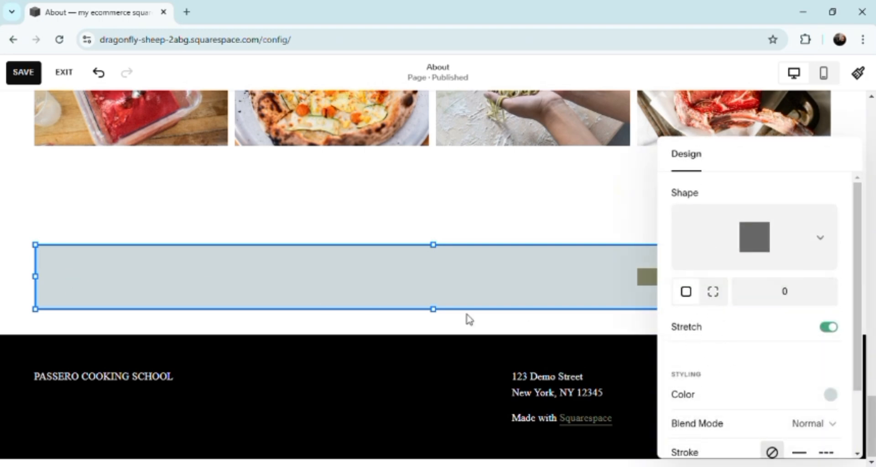
{"action": "left_click", "coordinate": [416, 367]}
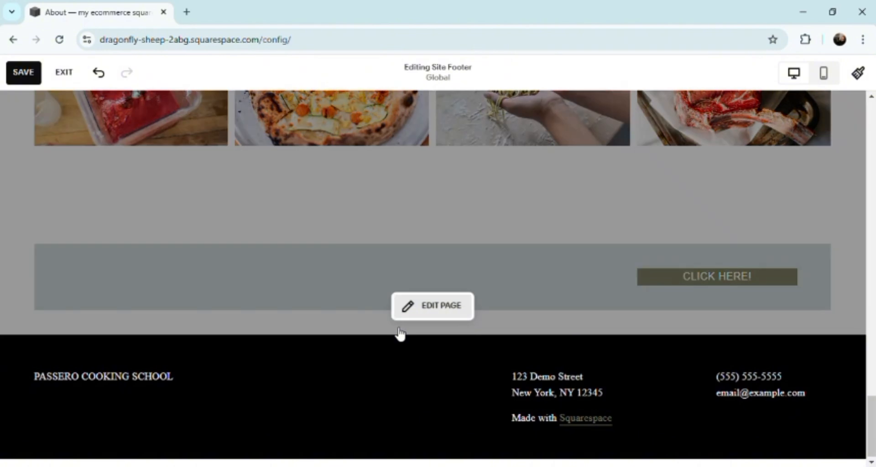
{"action": "left_click", "coordinate": [417, 313]}
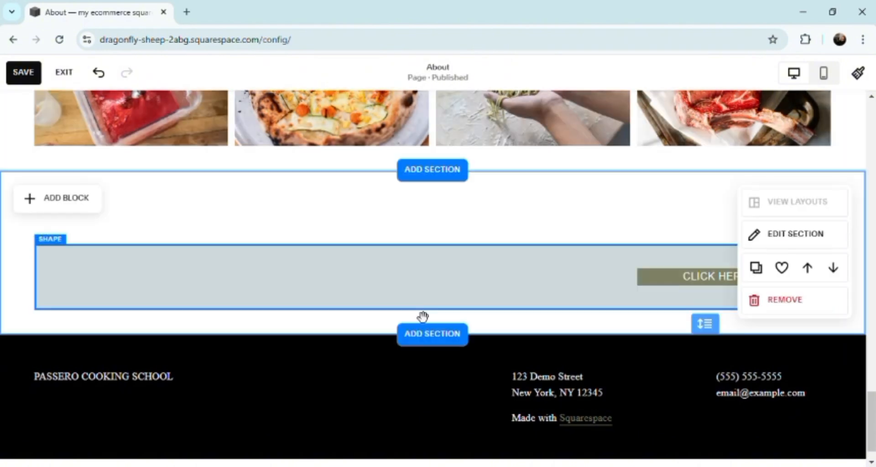
{"action": "left_click", "coordinate": [379, 303]}
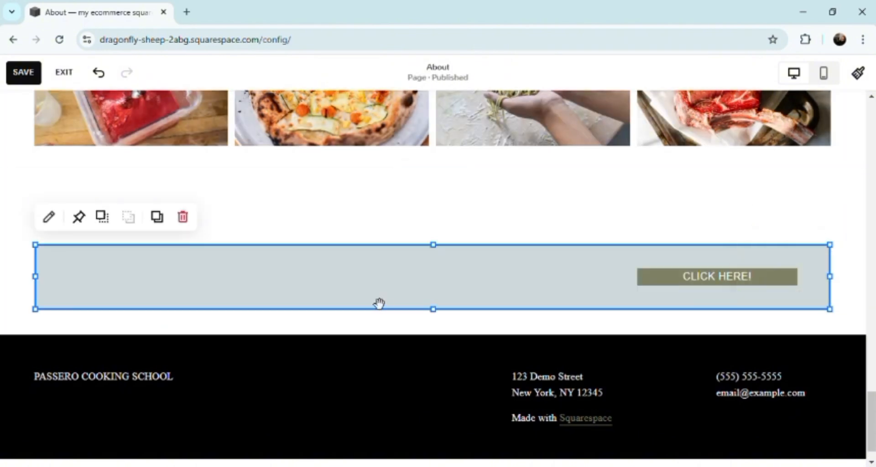
{"action": "left_click", "coordinate": [380, 304]}
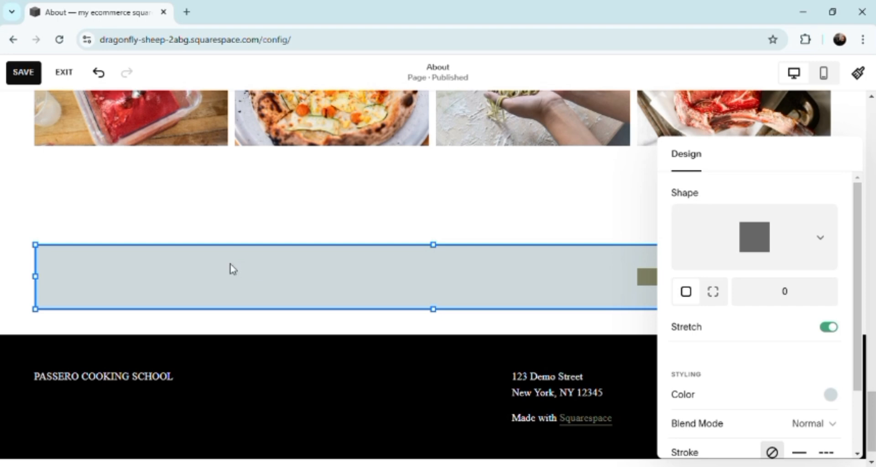
{"action": "left_click", "coordinate": [161, 190]}
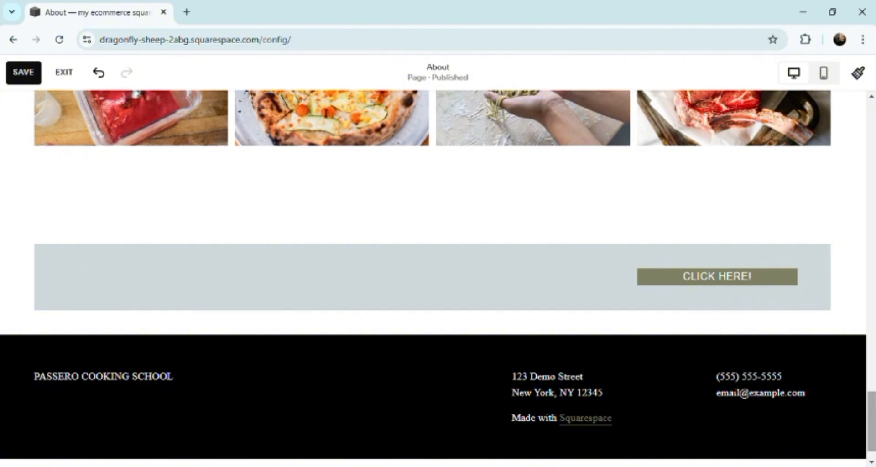
Step: Switch the About page to the mobile view and review it from the "QUISINE" heading down to the footer
{"action": "left_click_drag", "start_coordinate": [875, 418], "coordinate": [874, 285]}
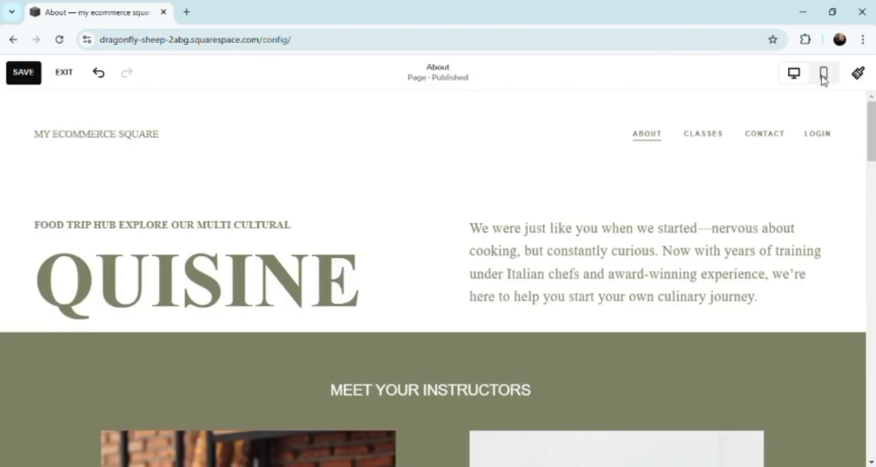
{"action": "left_click", "coordinate": [824, 75]}
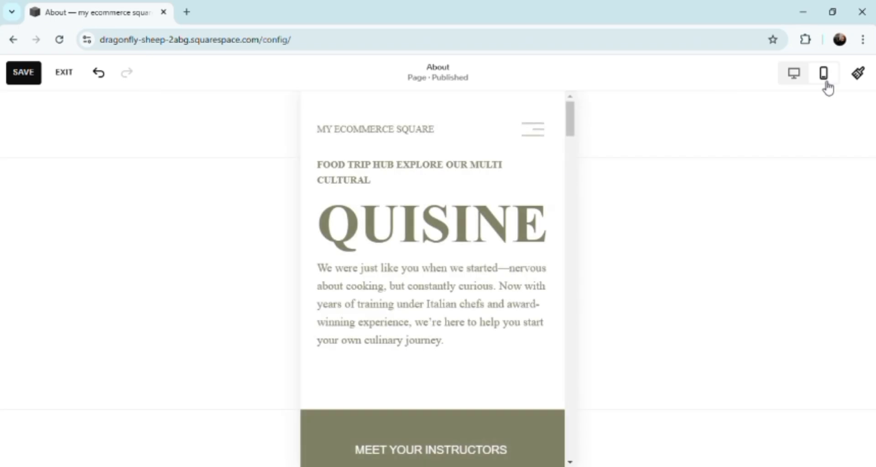
{"action": "scroll", "coordinate": [570, 159], "scroll_direction": "down", "scroll_amount": 5}
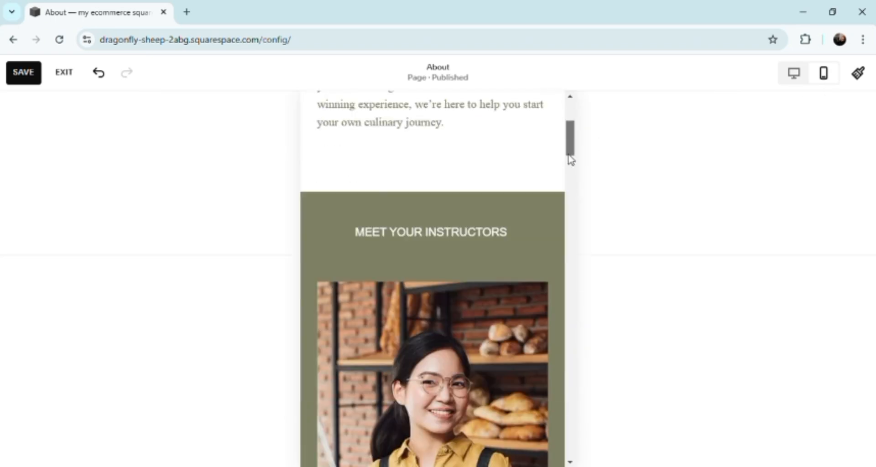
{"action": "left_click_drag", "start_coordinate": [570, 160], "coordinate": [597, 462]}
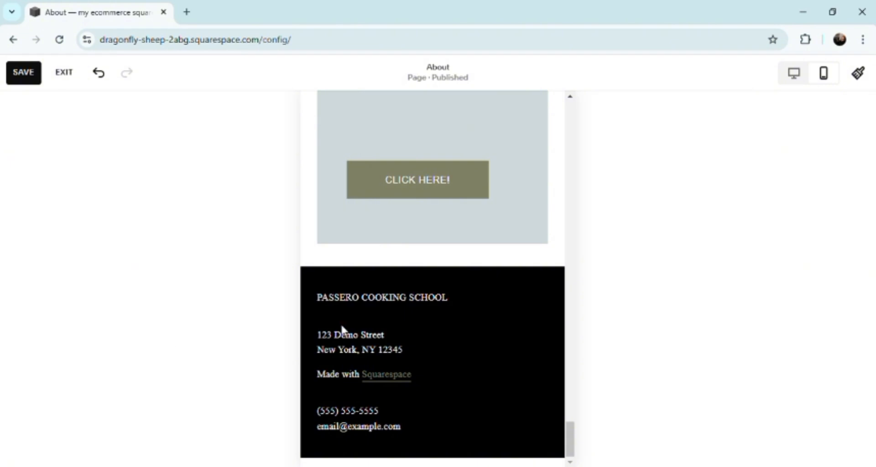
Step: Open the site footer for editing at the "PASSERO COOKING SCHOOL" text block in the mobile view
{"action": "mouse_move", "coordinate": [342, 363]}
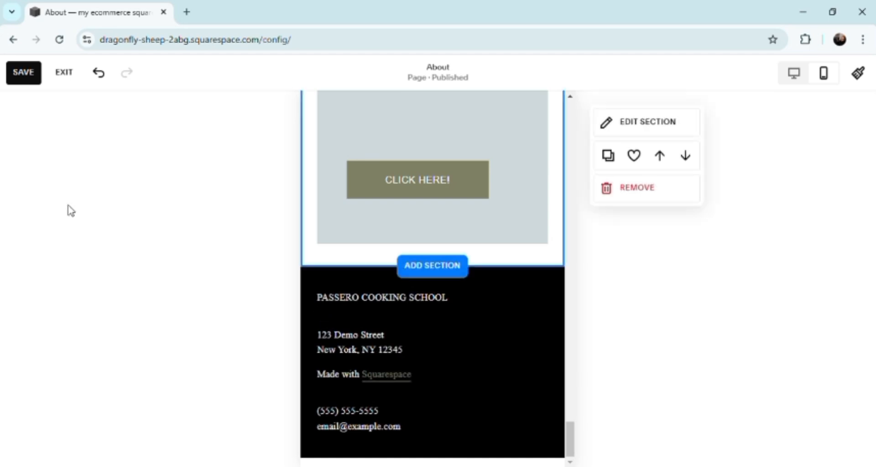
{"action": "mouse_move", "coordinate": [362, 291]}
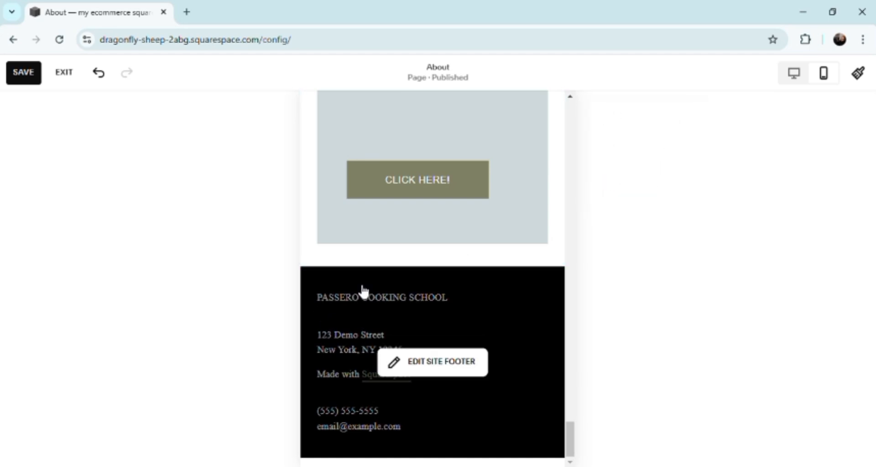
{"action": "left_click", "coordinate": [351, 309]}
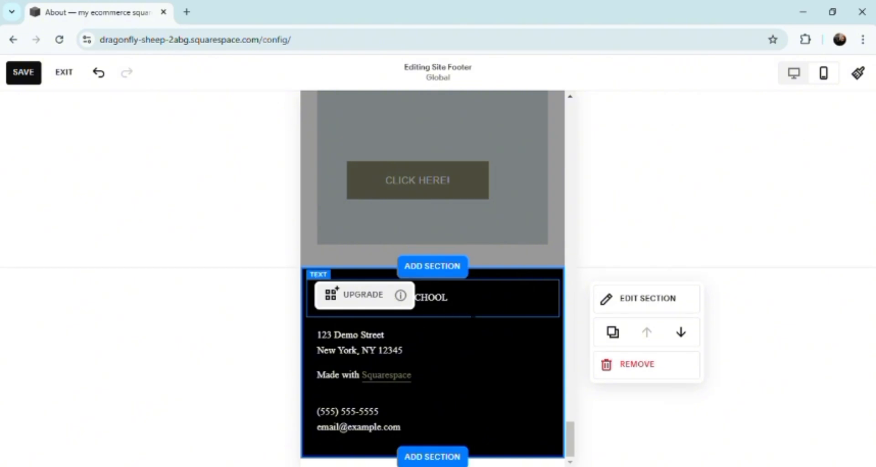